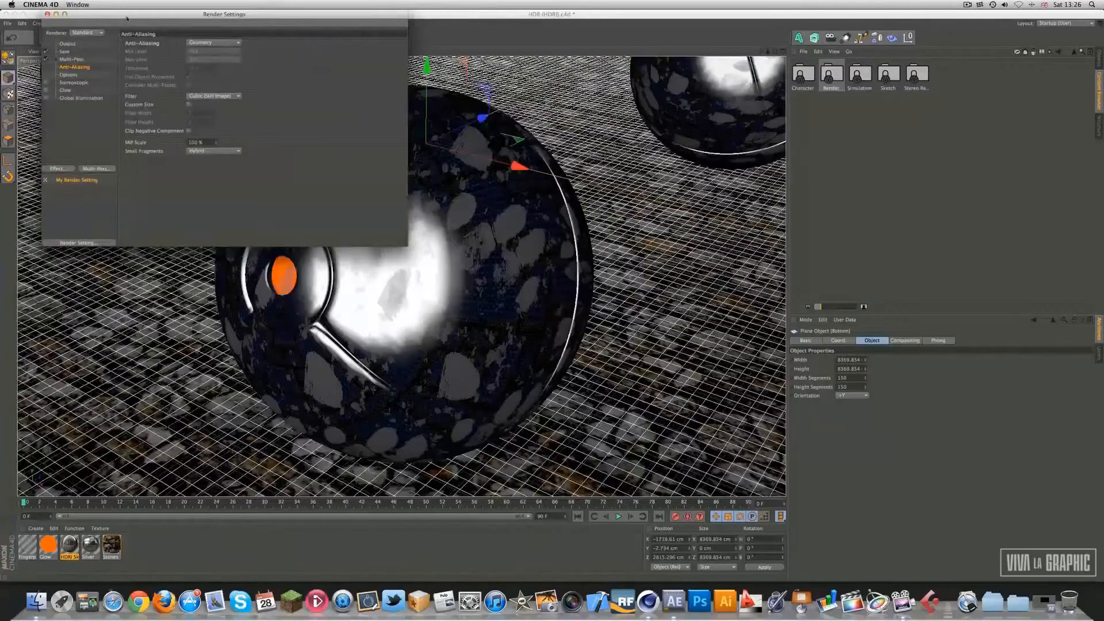
- Choose Geometry as the anti-aliasing mode in the render settings
left_click_drag(127, 17, 184, 84)
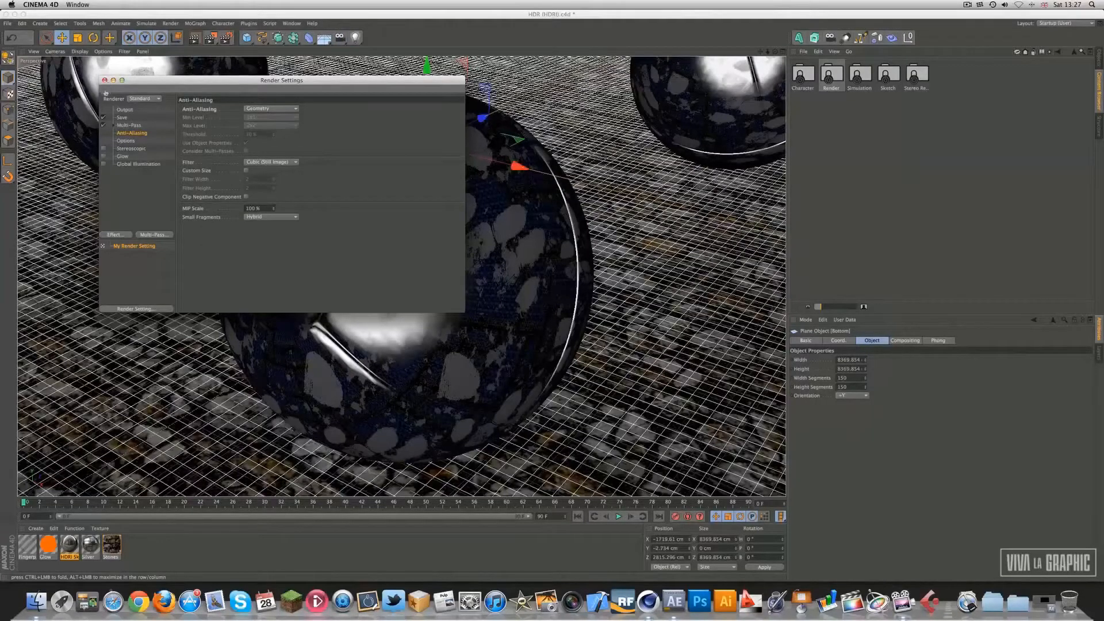
left_click(270, 108)
left_click(259, 126)
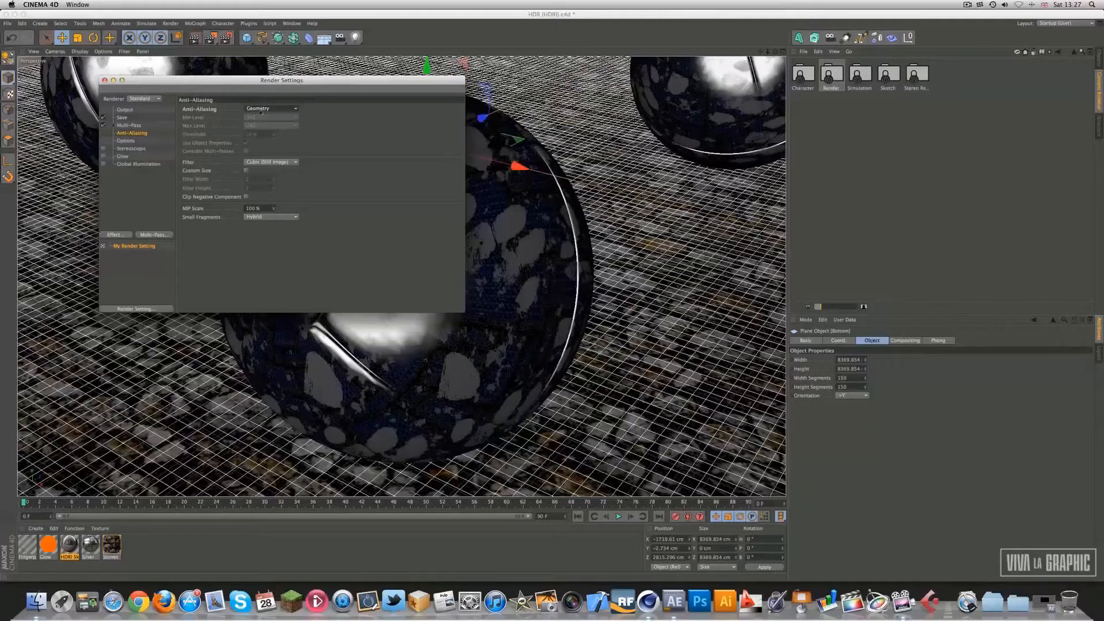
- Browse the preset library's Render category to its folder of example scenes
left_click(1098, 99)
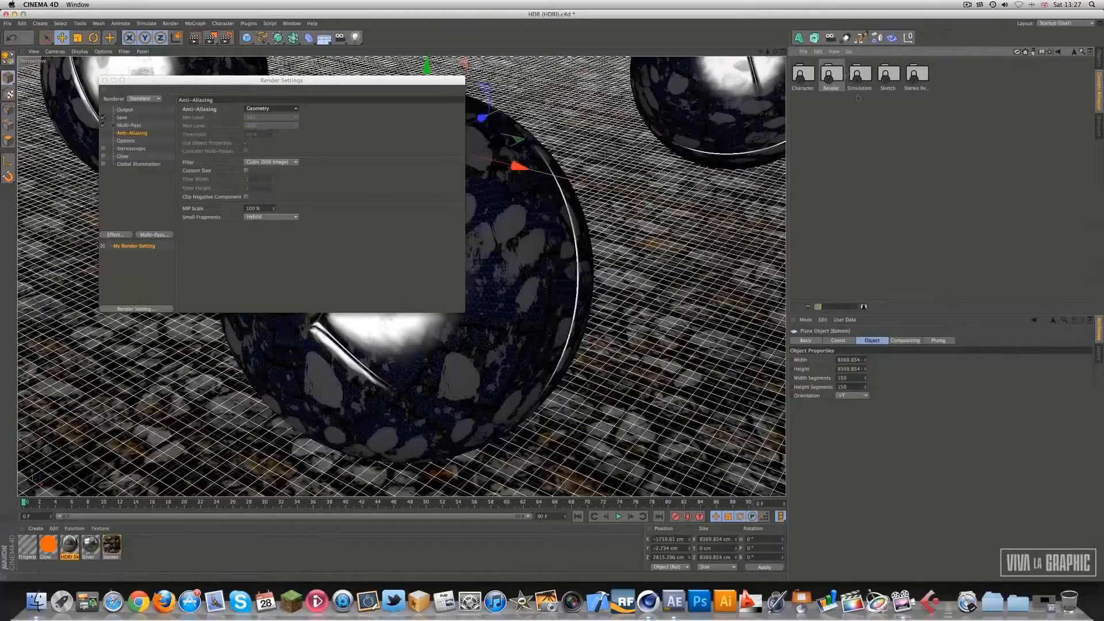
left_click(829, 80)
double_click(831, 76)
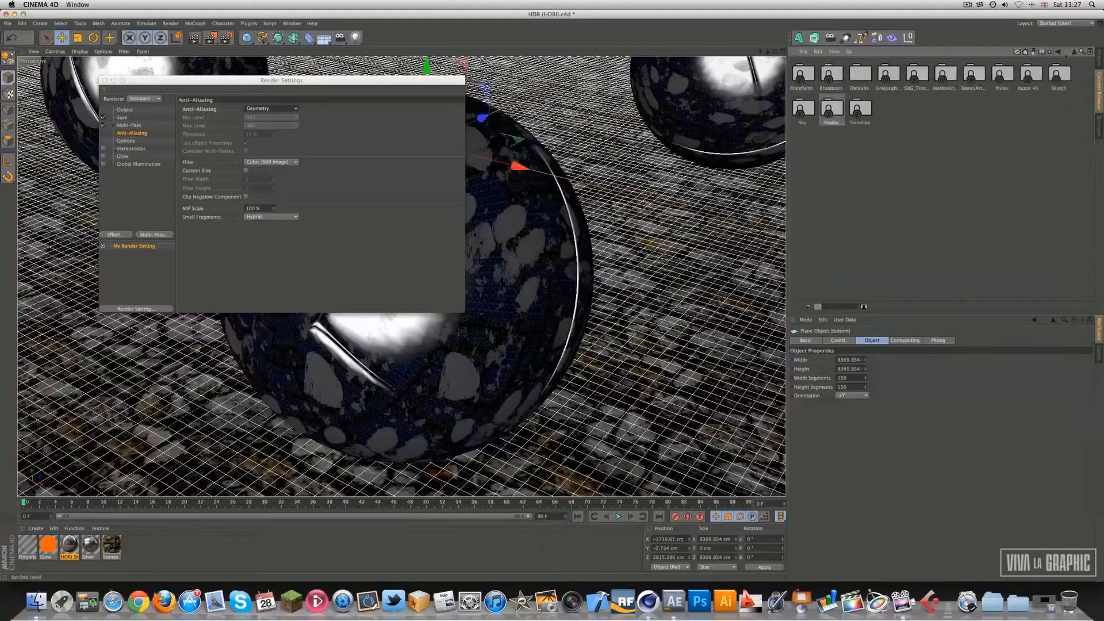
double_click(831, 108)
double_click(831, 75)
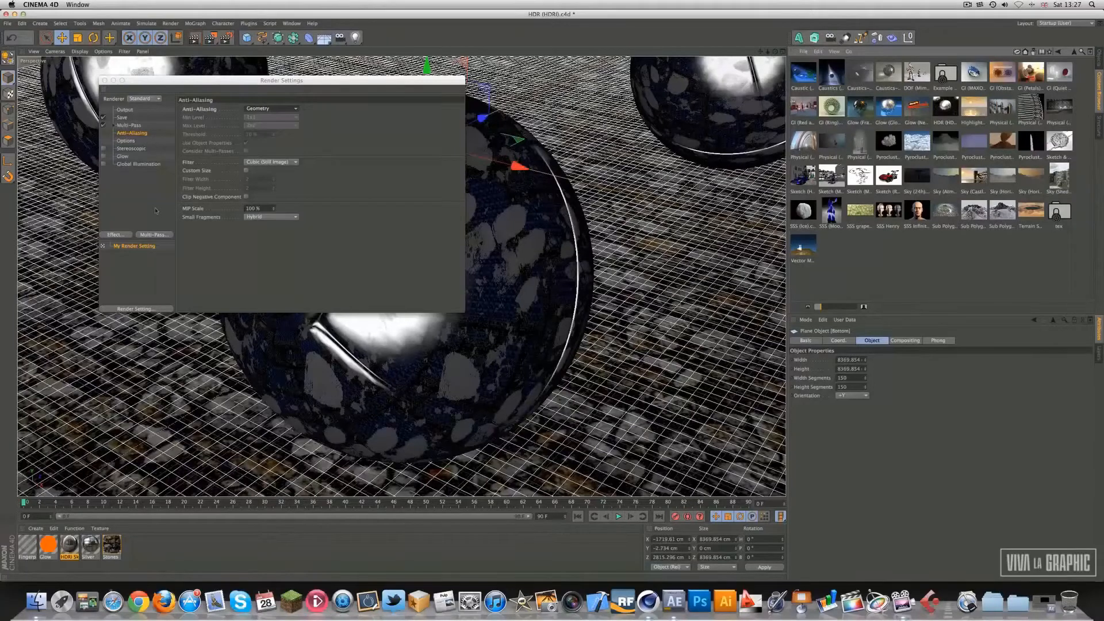
- Close the render settings and render the current view of the spheres, plus a close-up of the front sphere's edge
left_click(104, 80)
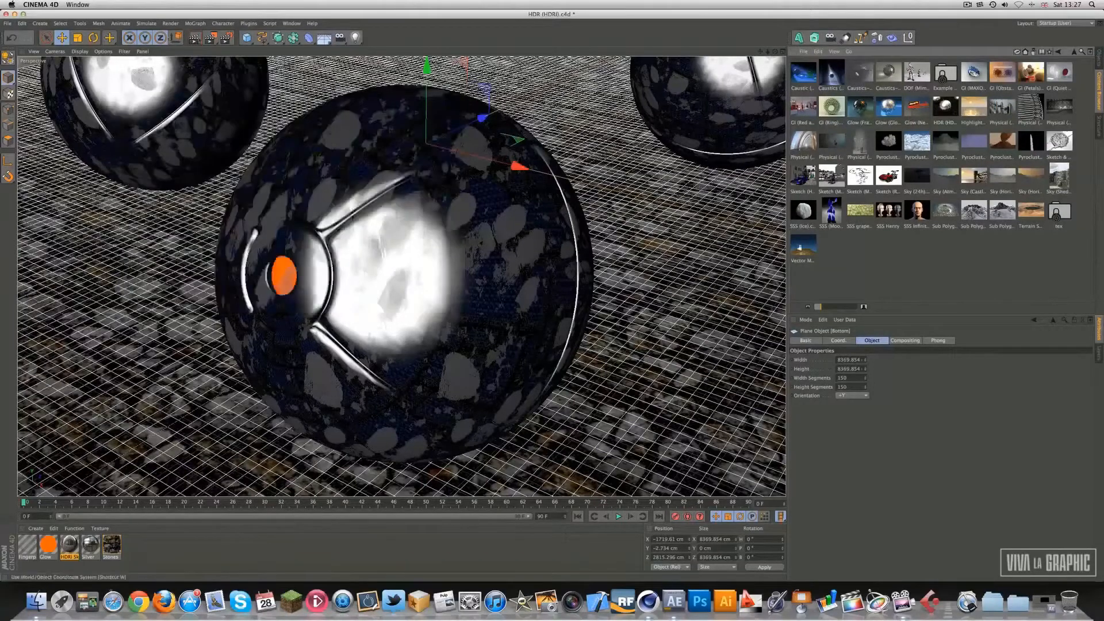
left_click(195, 38)
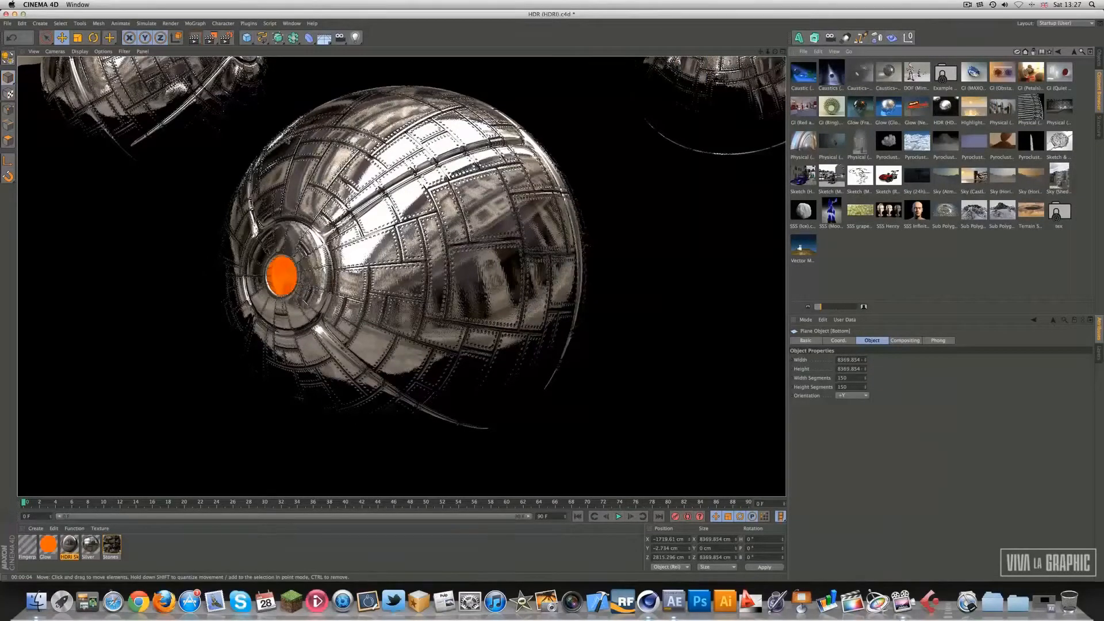
scroll(252, 176, "up", 8)
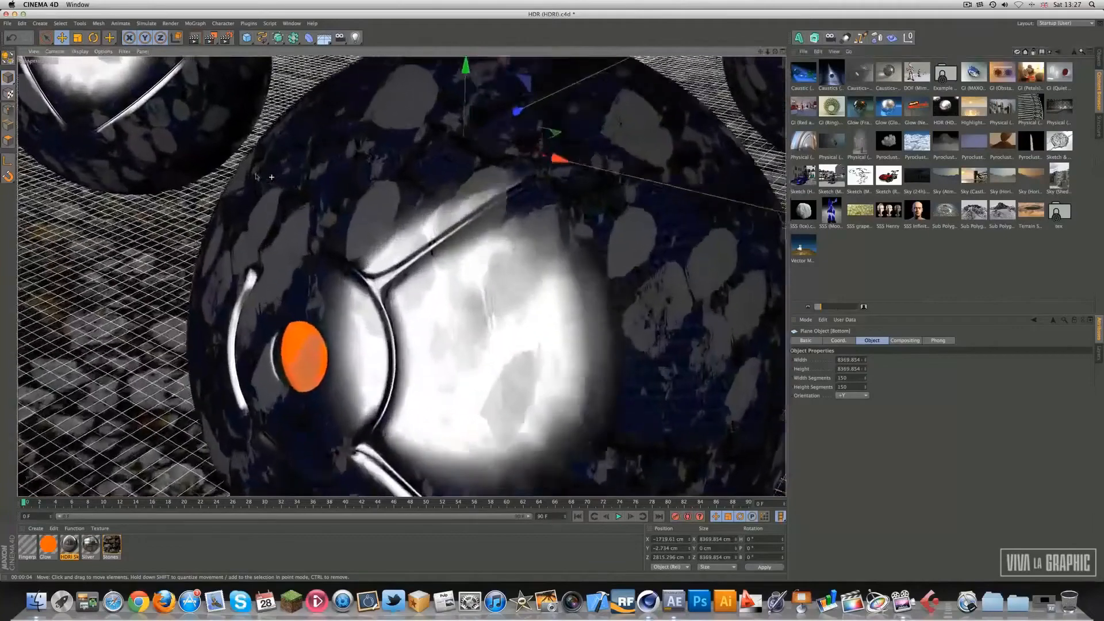
scroll(252, 176, "up", 3)
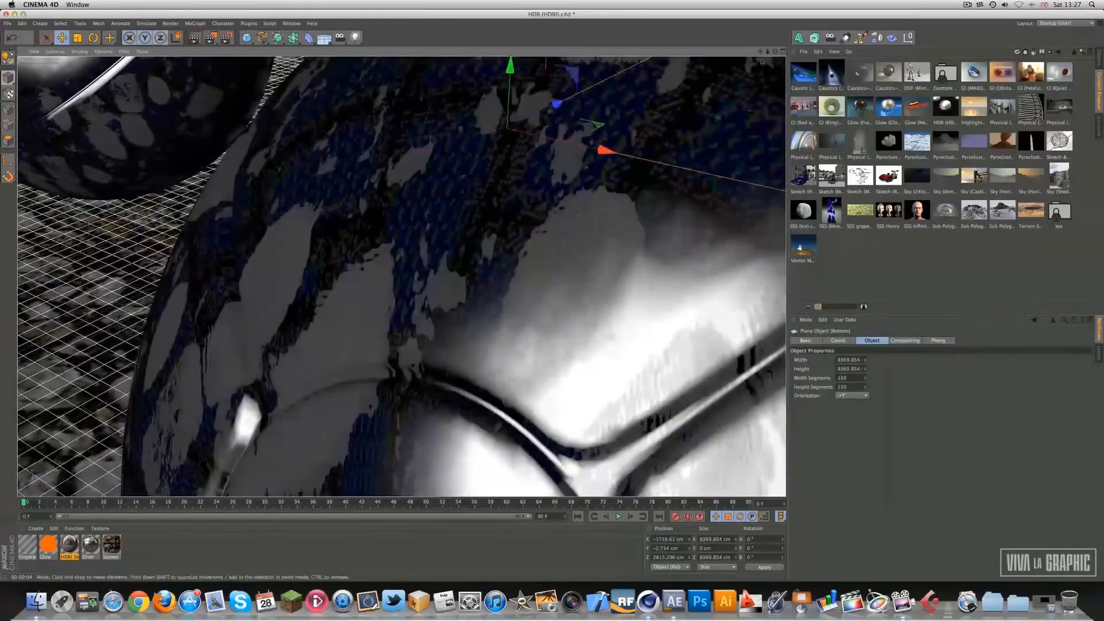
left_click_drag(776, 52, 798, 52)
left_click_drag(251, 176, 285, 187, "alt")
scroll(274, 172, "up", 5)
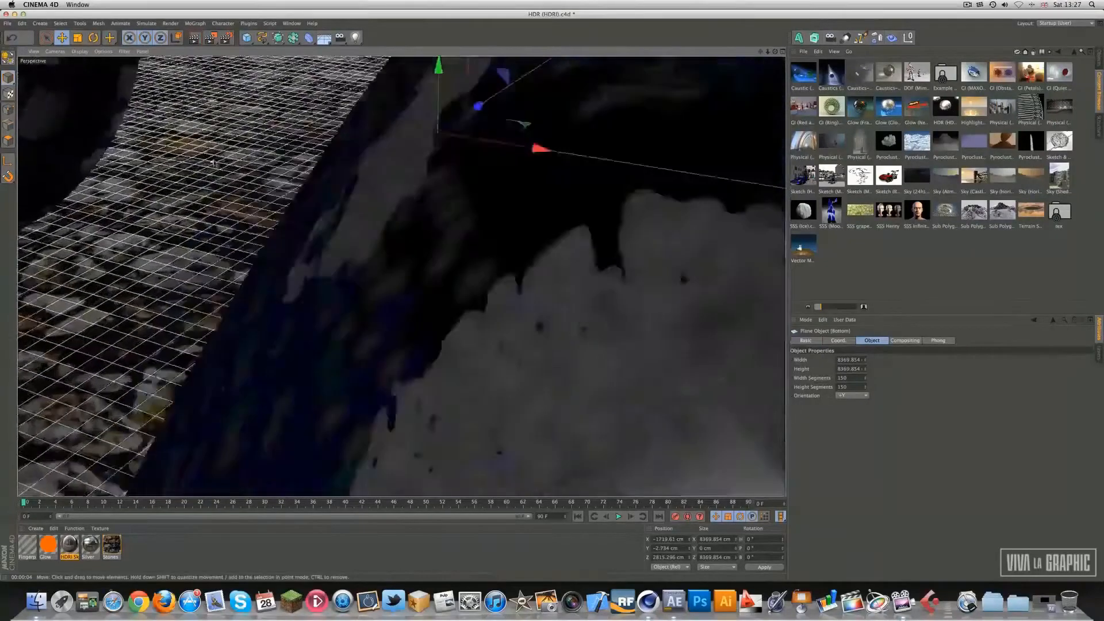
scroll(274, 171, "down", 4)
scroll(274, 172, "up", 1)
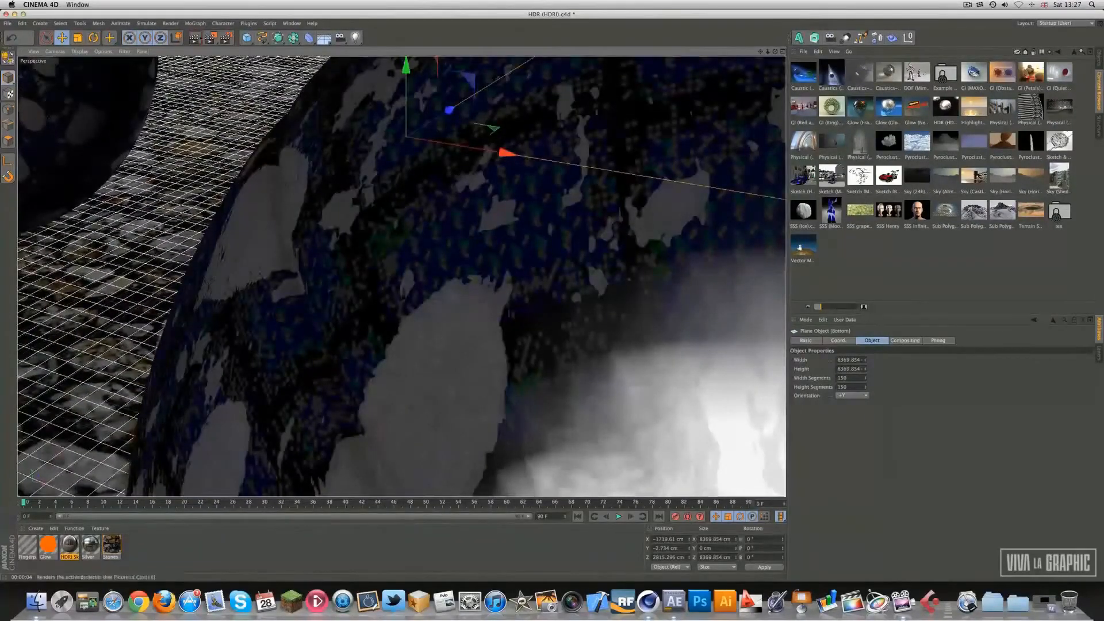
left_click(195, 38)
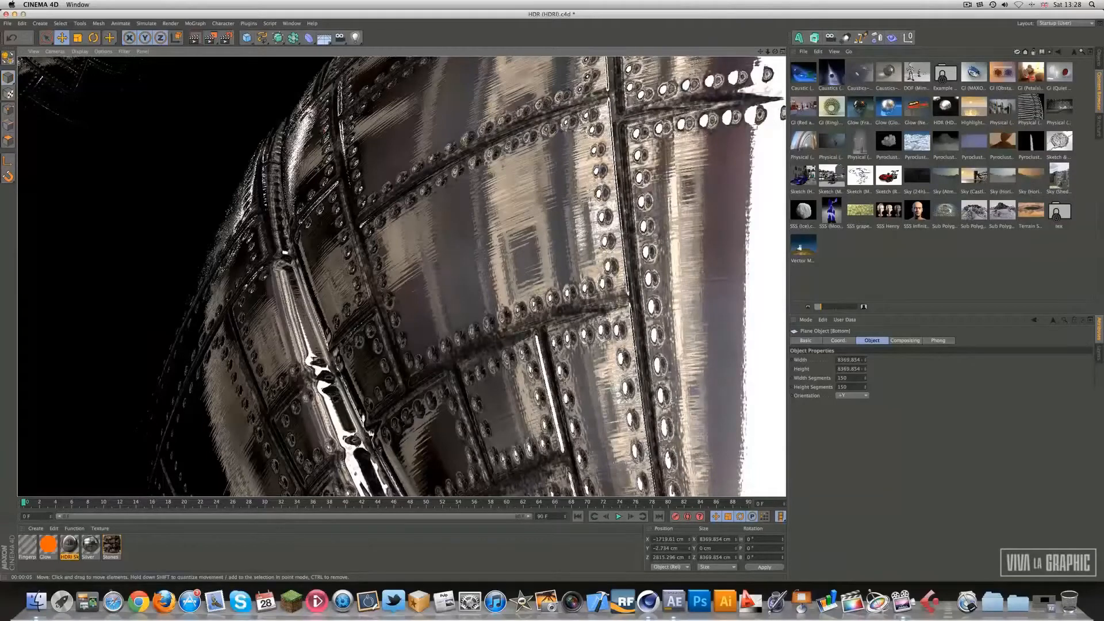
- Change the anti-aliasing mode to Best in the render settings
left_click(227, 39)
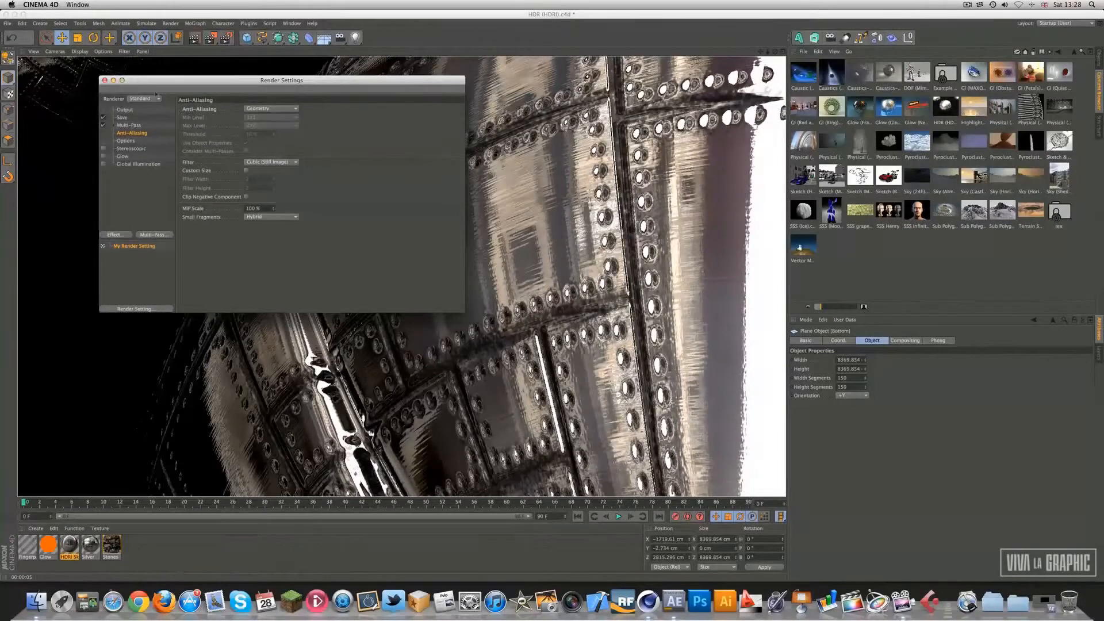
left_click(137, 136)
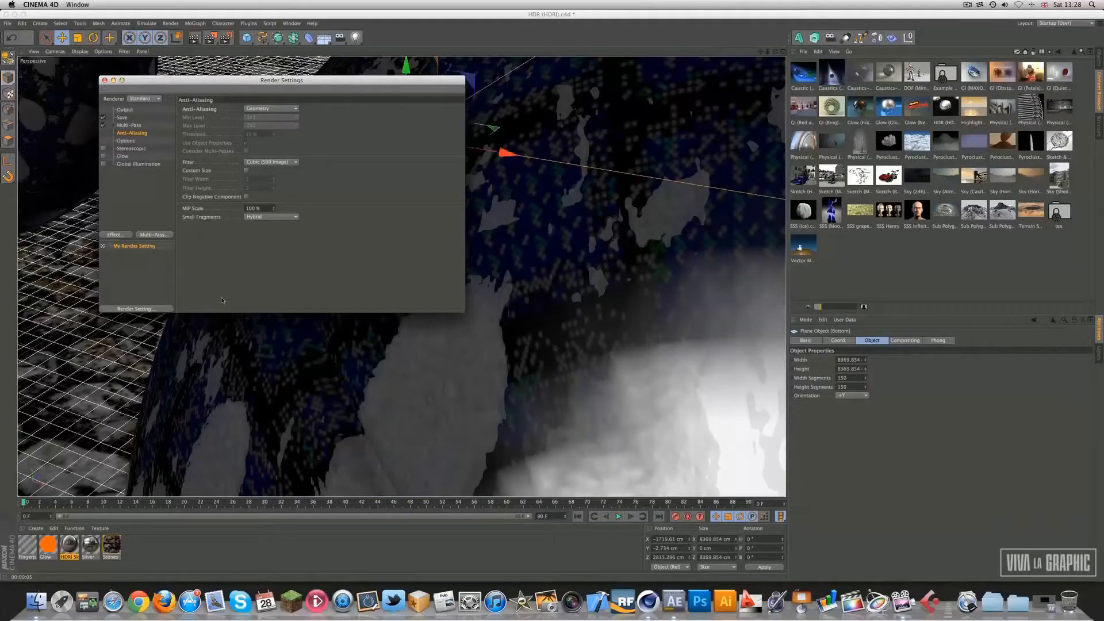
left_click(261, 109)
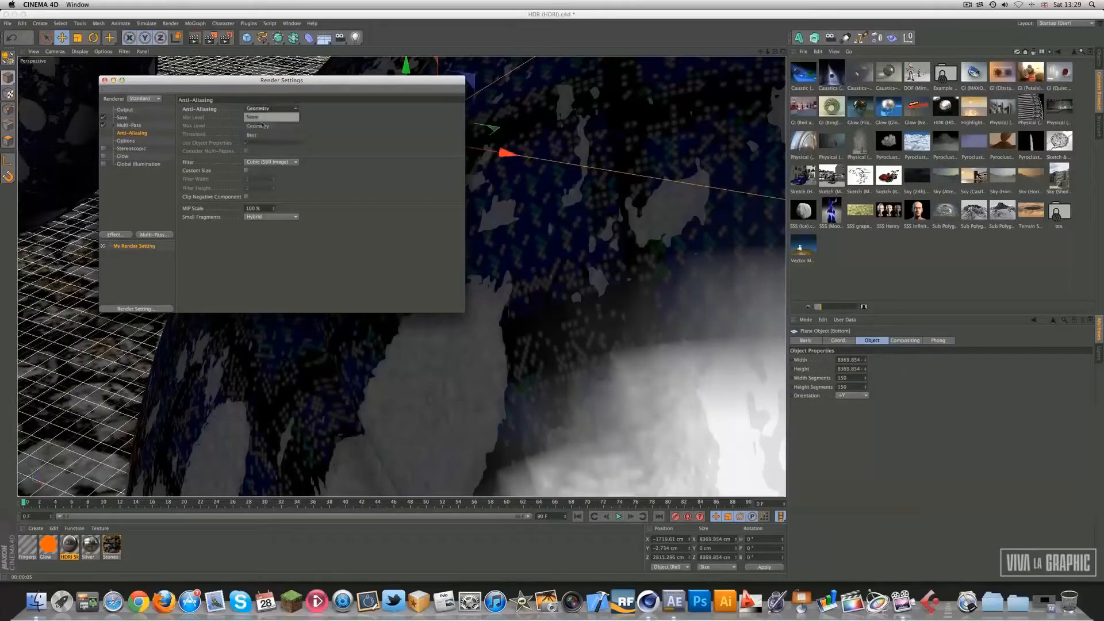
left_click(253, 136)
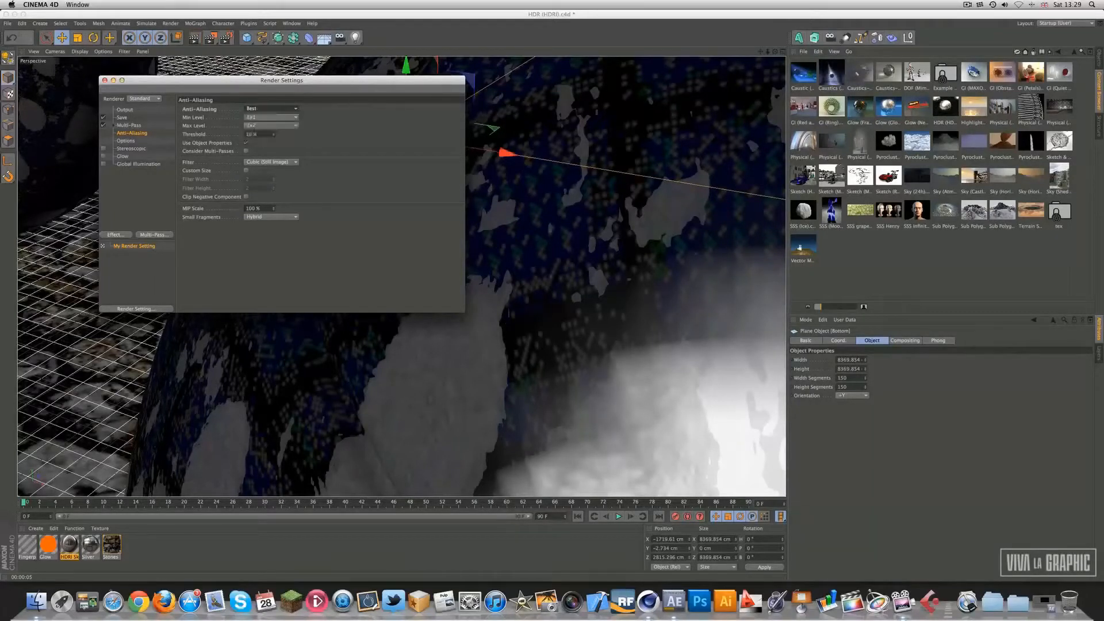
left_click(269, 108)
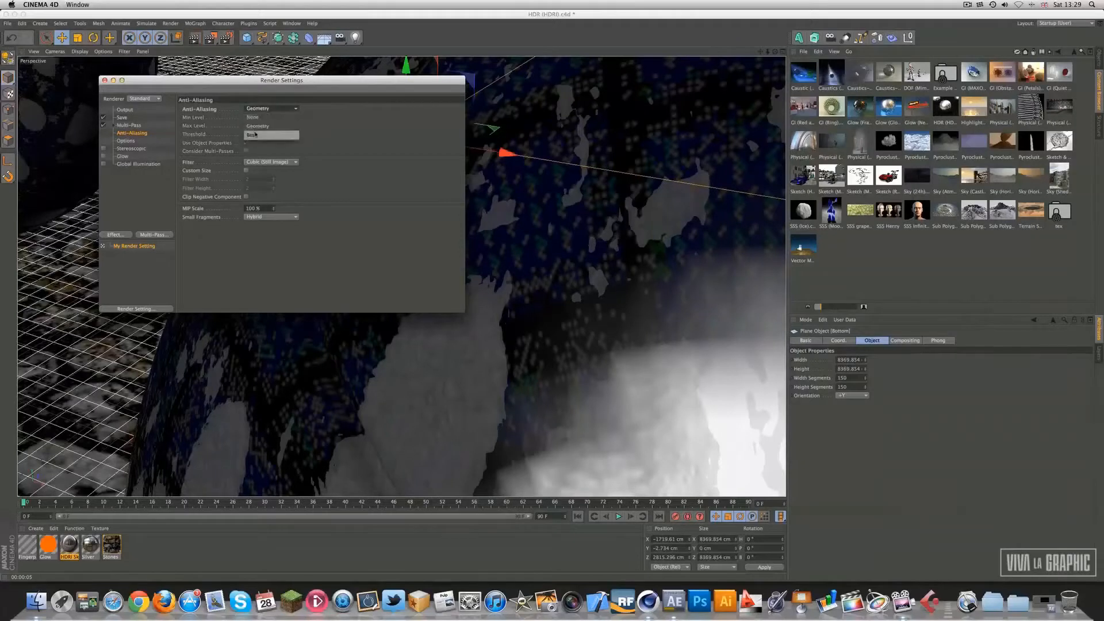
left_click(255, 135)
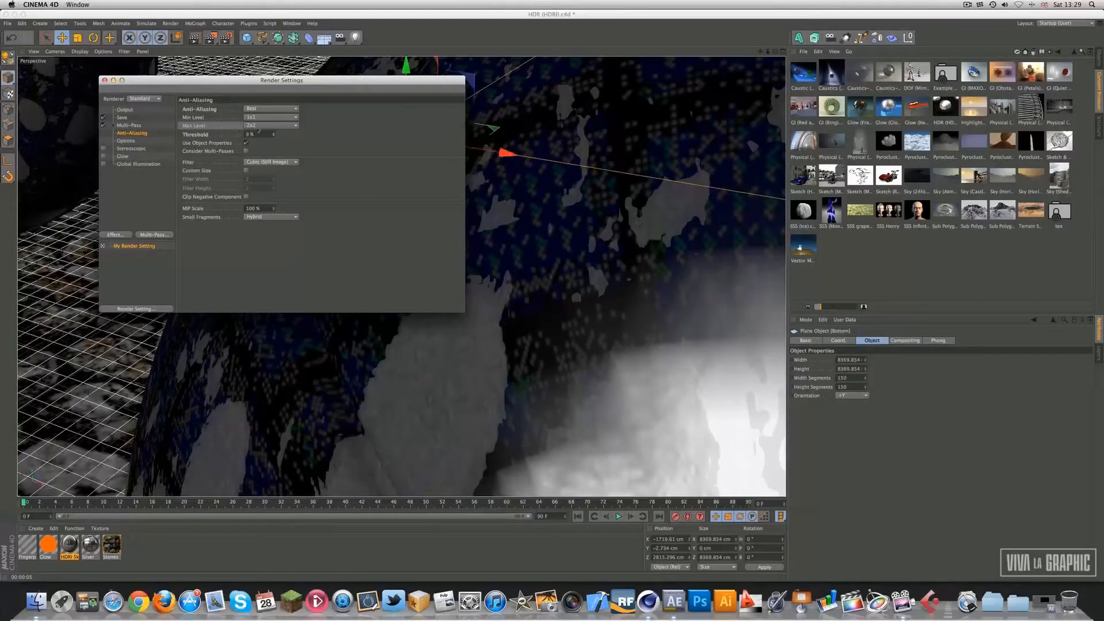
- Set the anti-aliasing threshold to 10% and the max level to 4x4, with the min level at 1x1
left_click(274, 134)
left_click(274, 136)
left_click(271, 125)
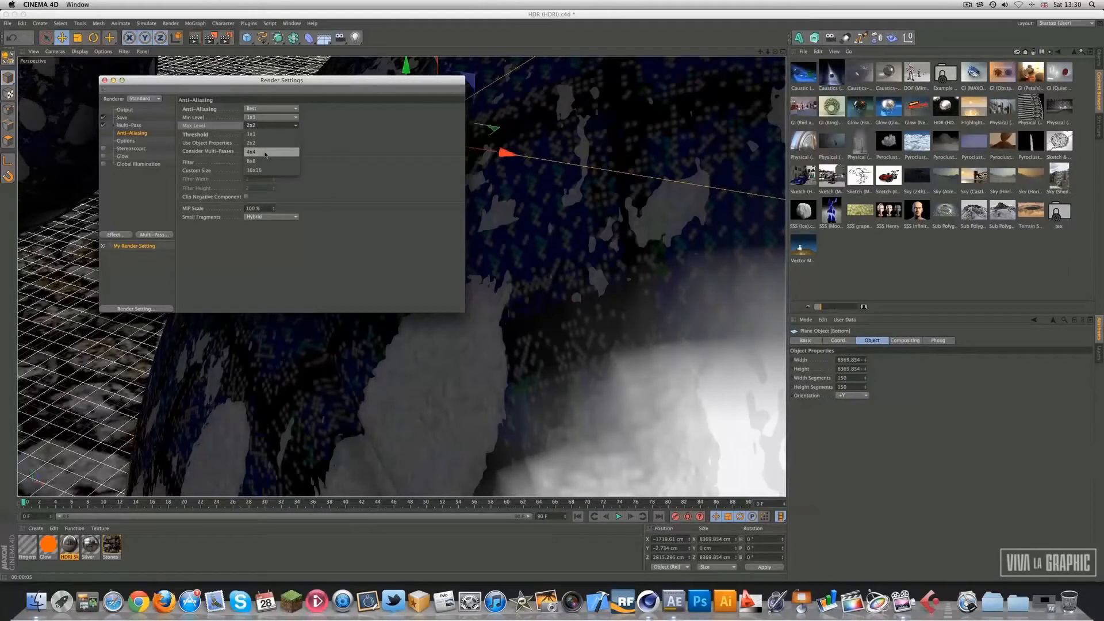
left_click(266, 153)
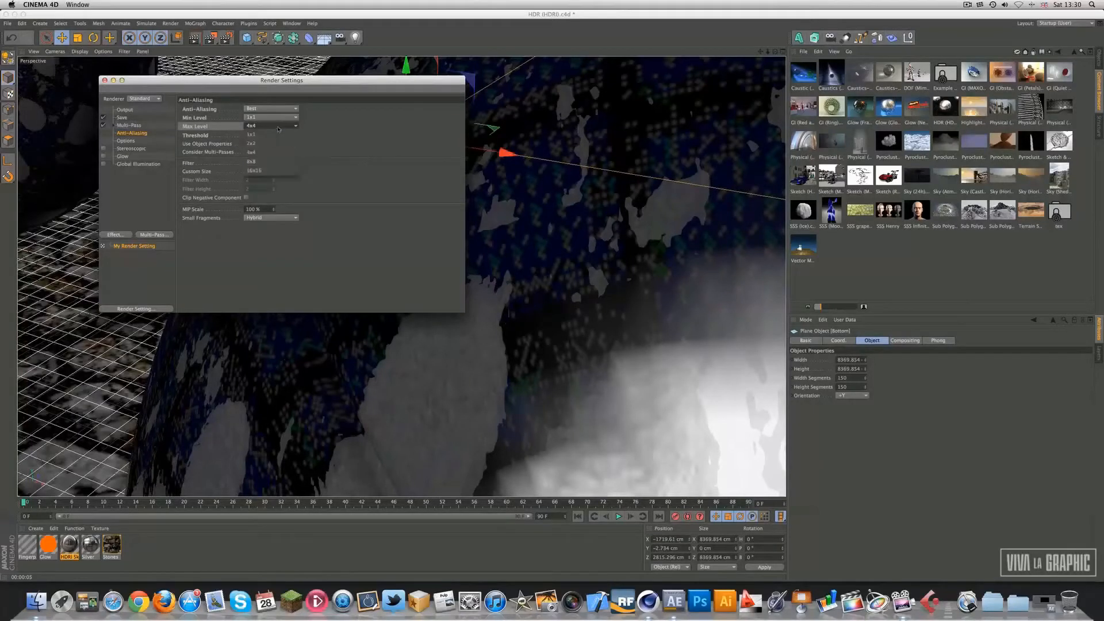
left_click(253, 117)
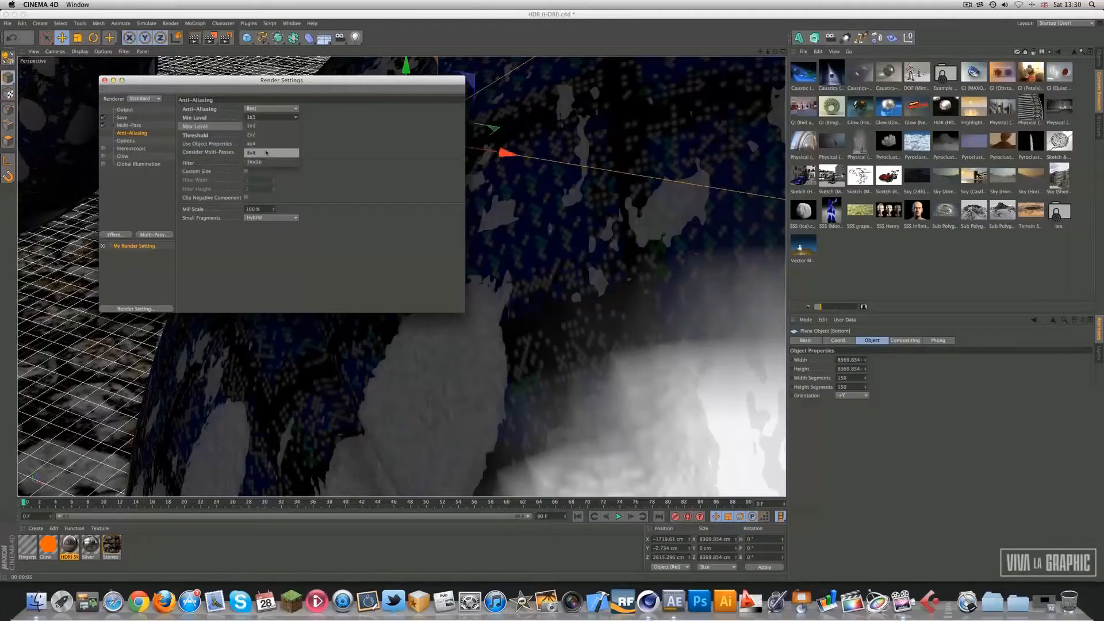
left_click(256, 125)
left_click(268, 127)
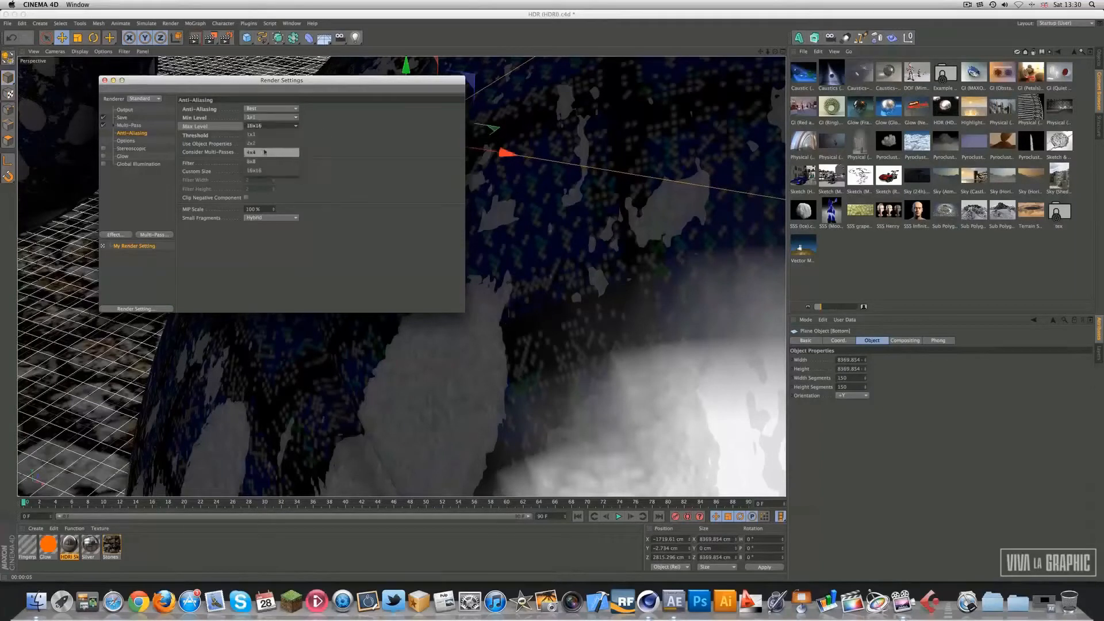
left_click(265, 152)
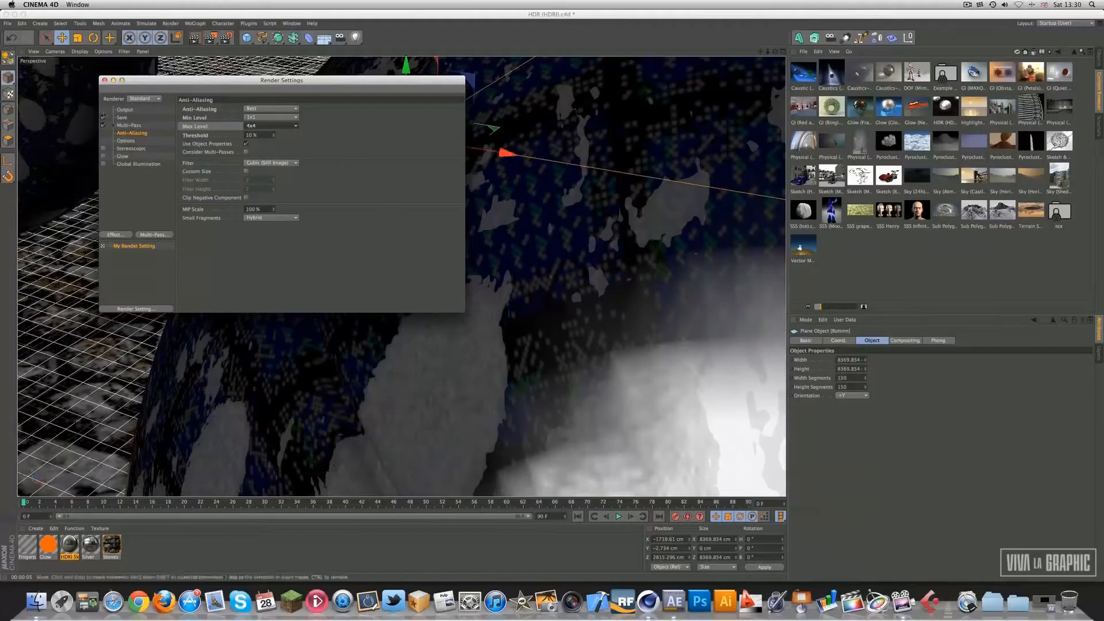
- Close the render settings and render the close-up view with the Best anti-aliasing settings
left_click(105, 81)
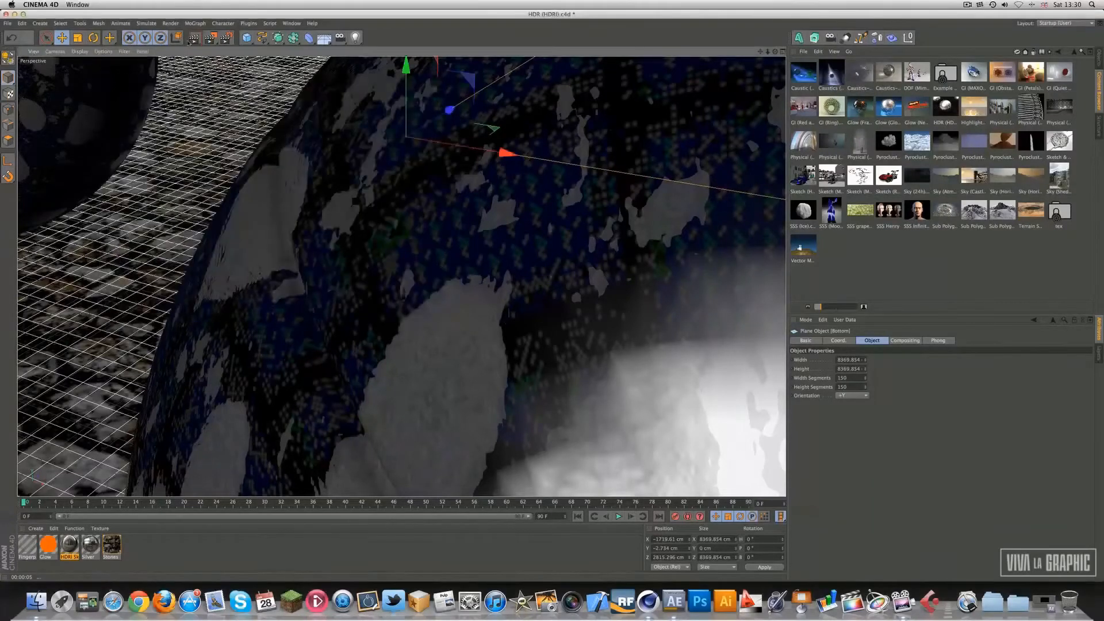
key("ctrl+r")
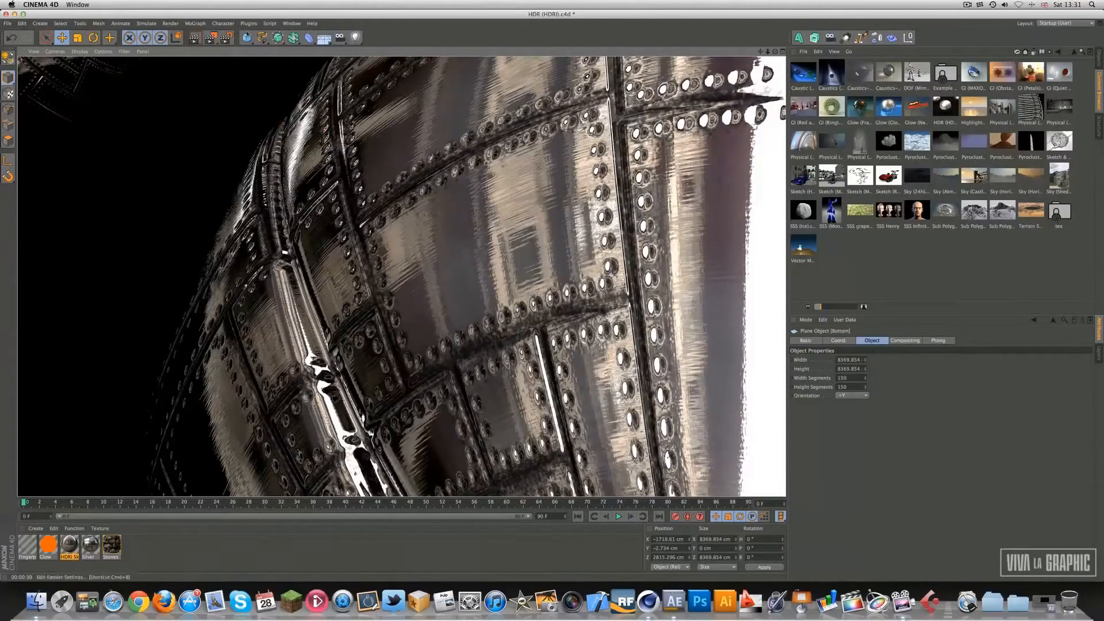
left_click(226, 37)
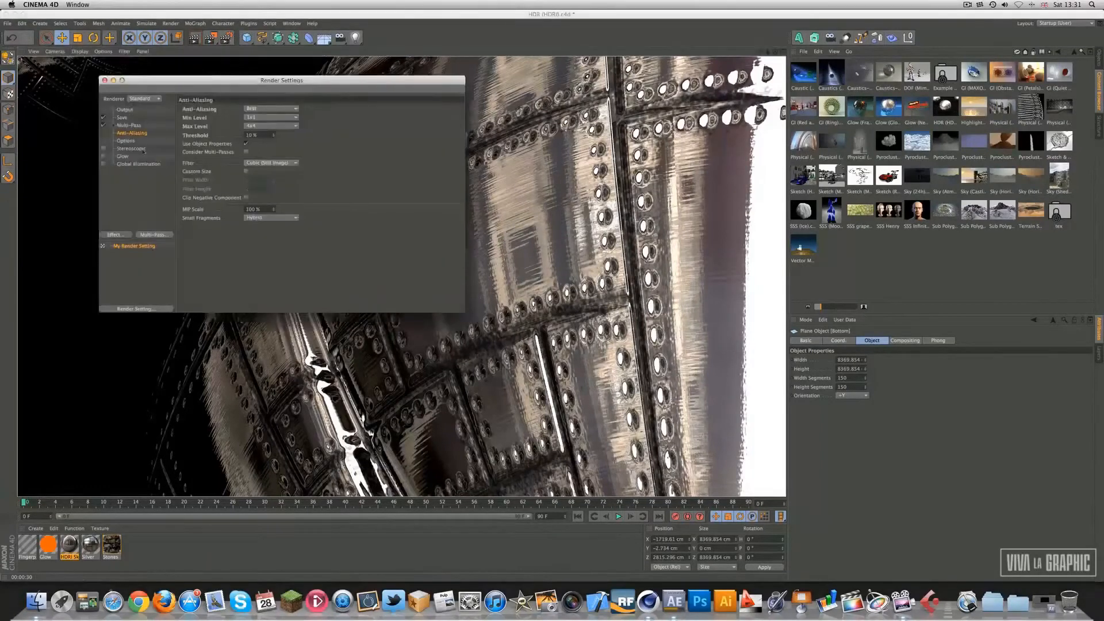
left_click(104, 81)
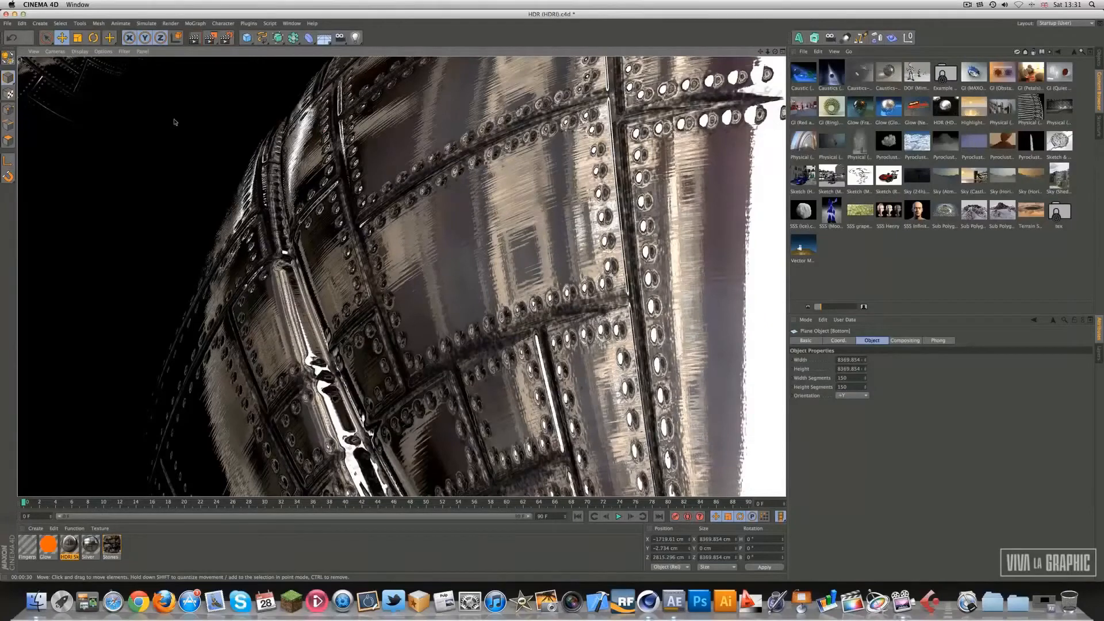
- Set the anti-aliasing filter to Gauss (Animation) in the render settings
left_click(227, 37)
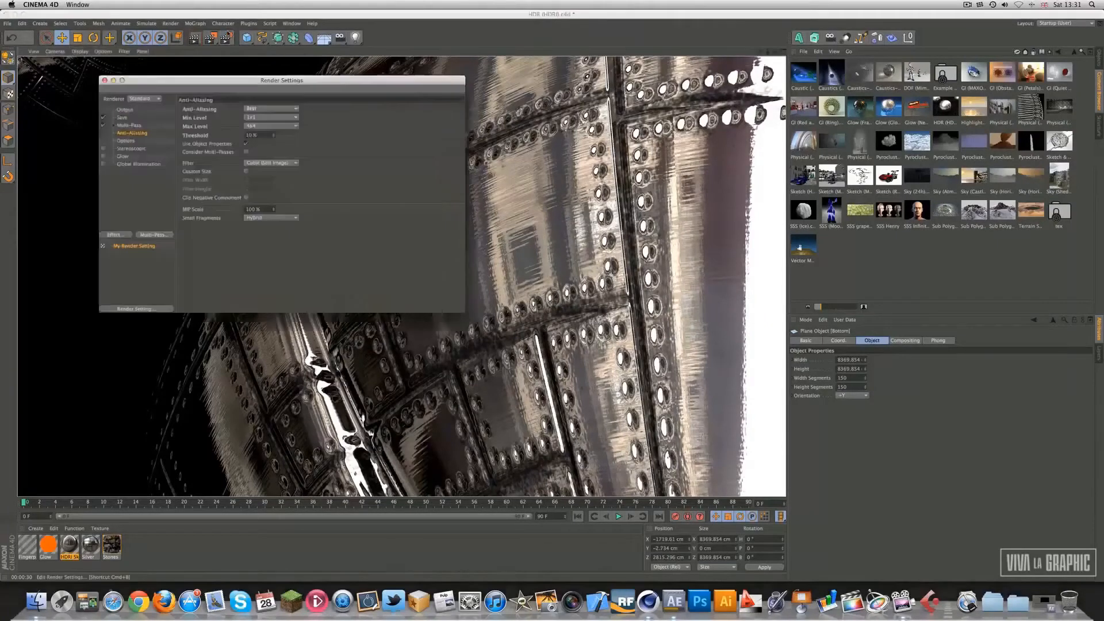
left_click(126, 136)
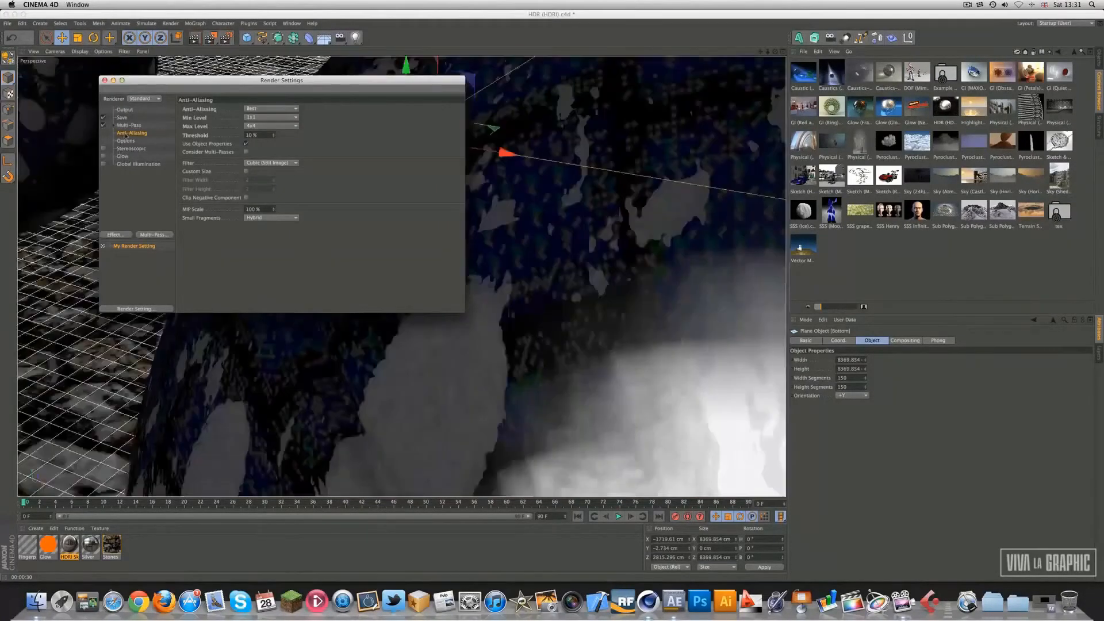
left_click(271, 163)
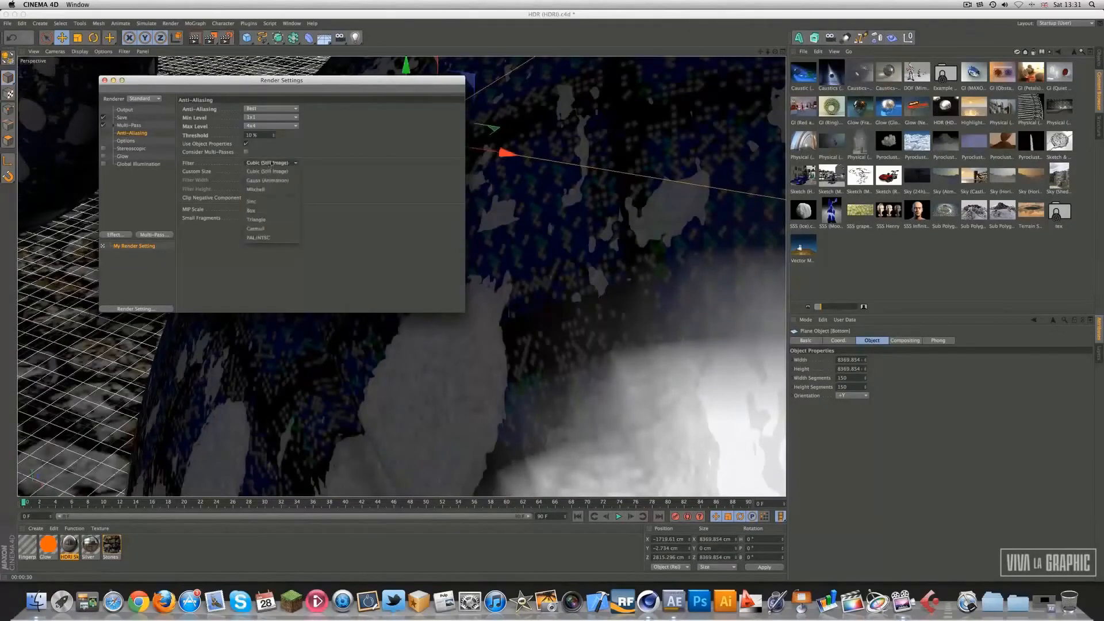
left_click(356, 158)
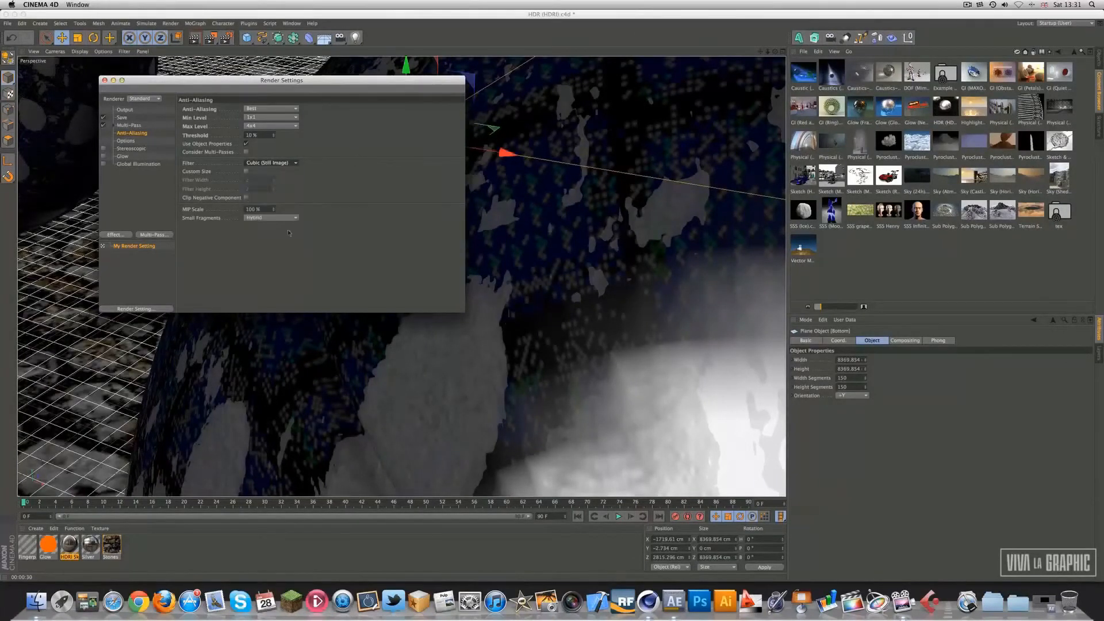
left_click(281, 219)
left_click(329, 183)
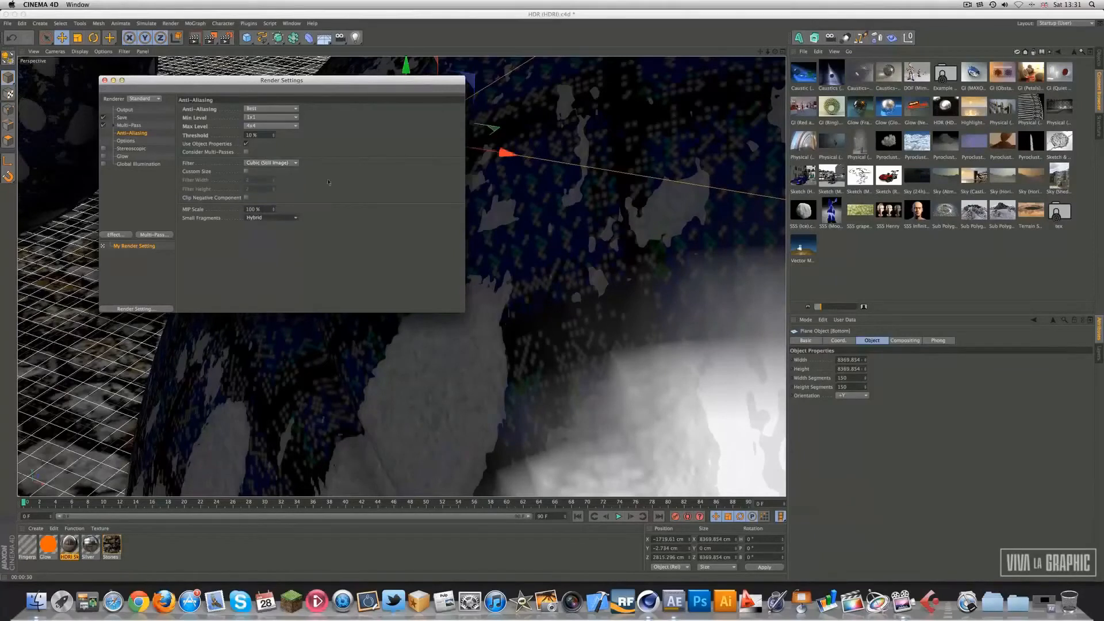
left_click(291, 164)
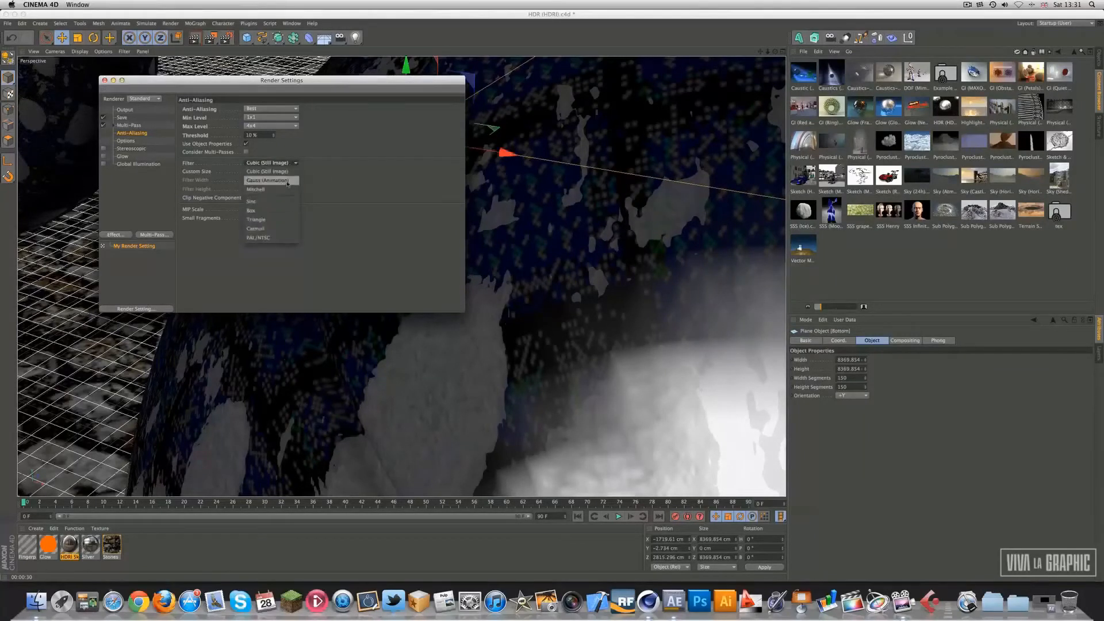
left_click(336, 177)
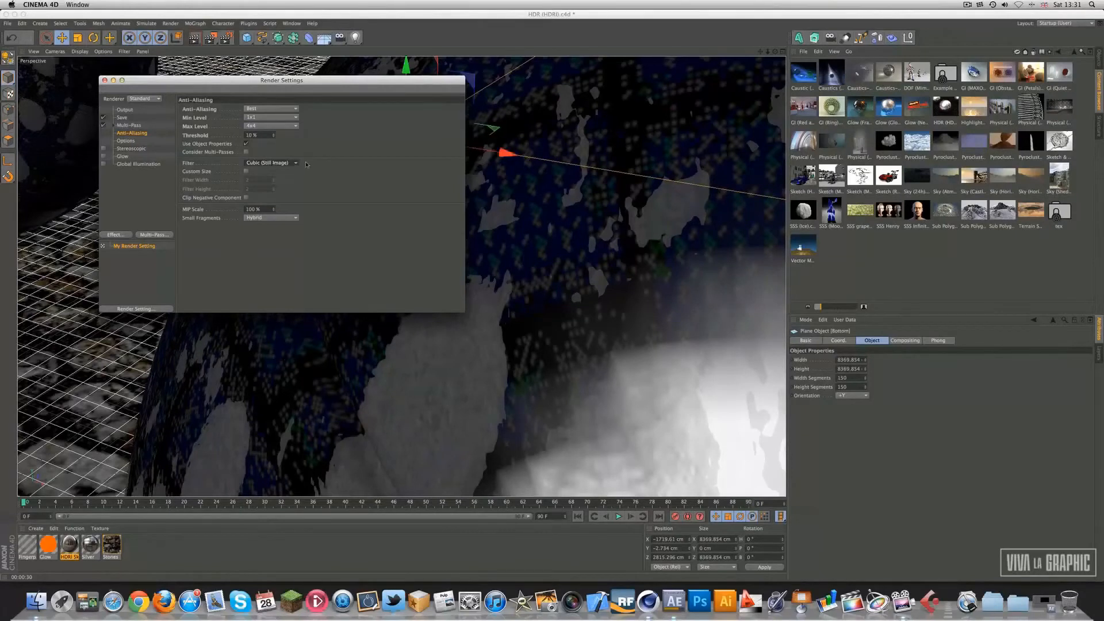
left_click(276, 165)
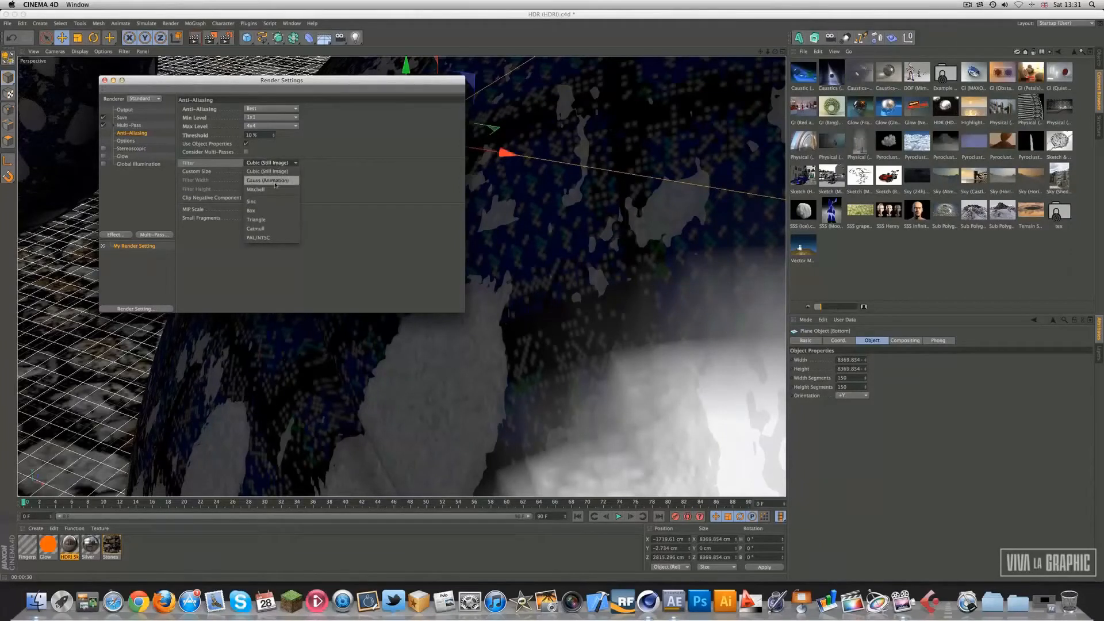
left_click(207, 167)
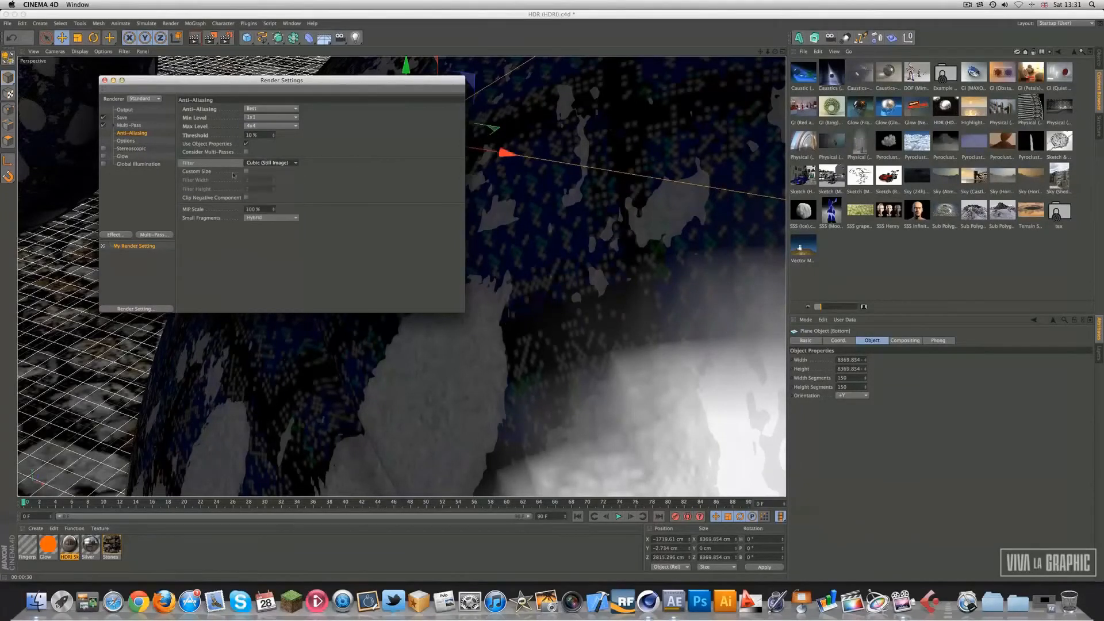
left_click(275, 165)
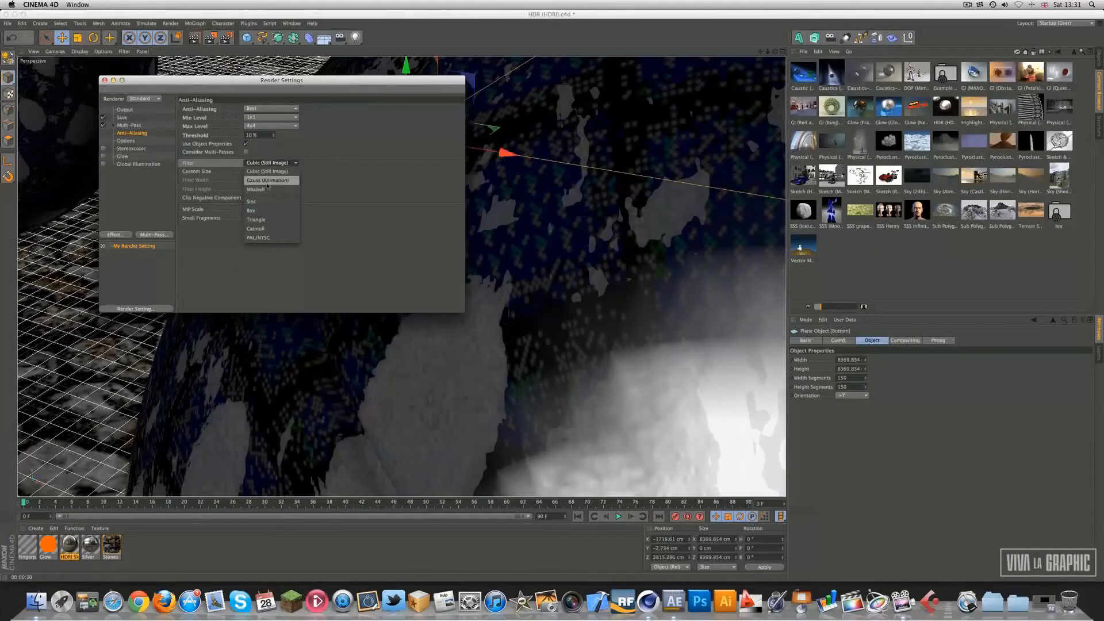
left_click(270, 181)
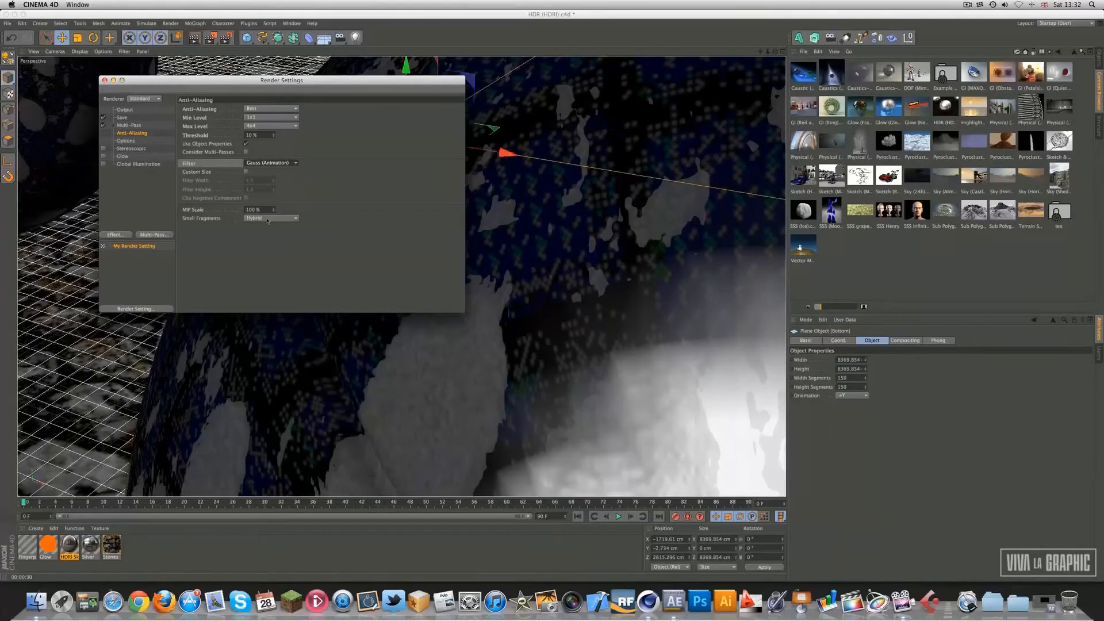
left_click(968, 4)
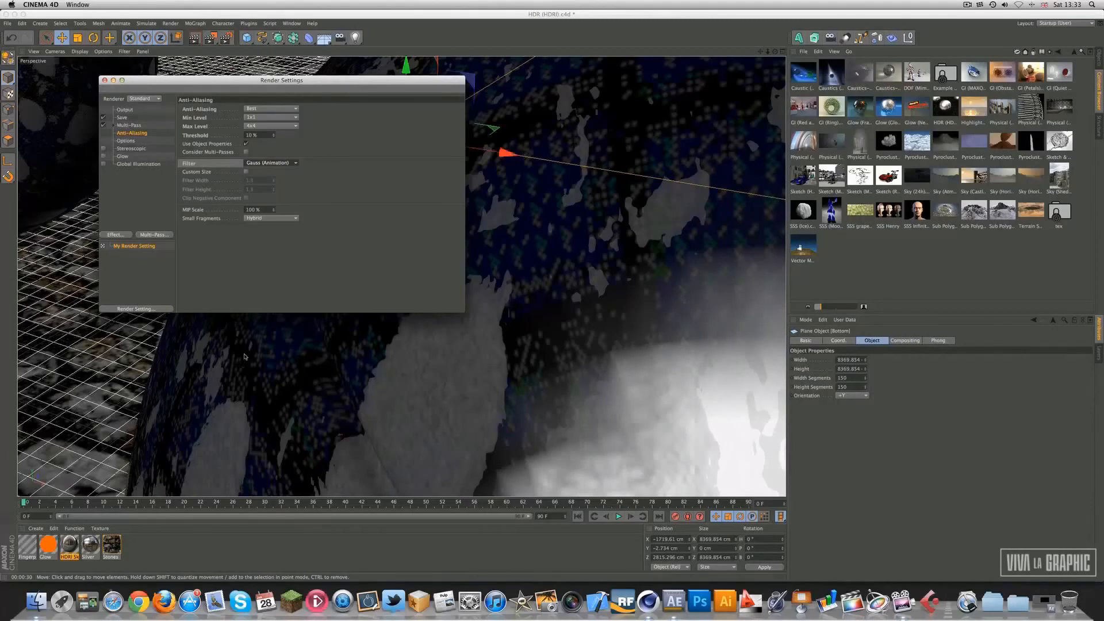
left_click(968, 4)
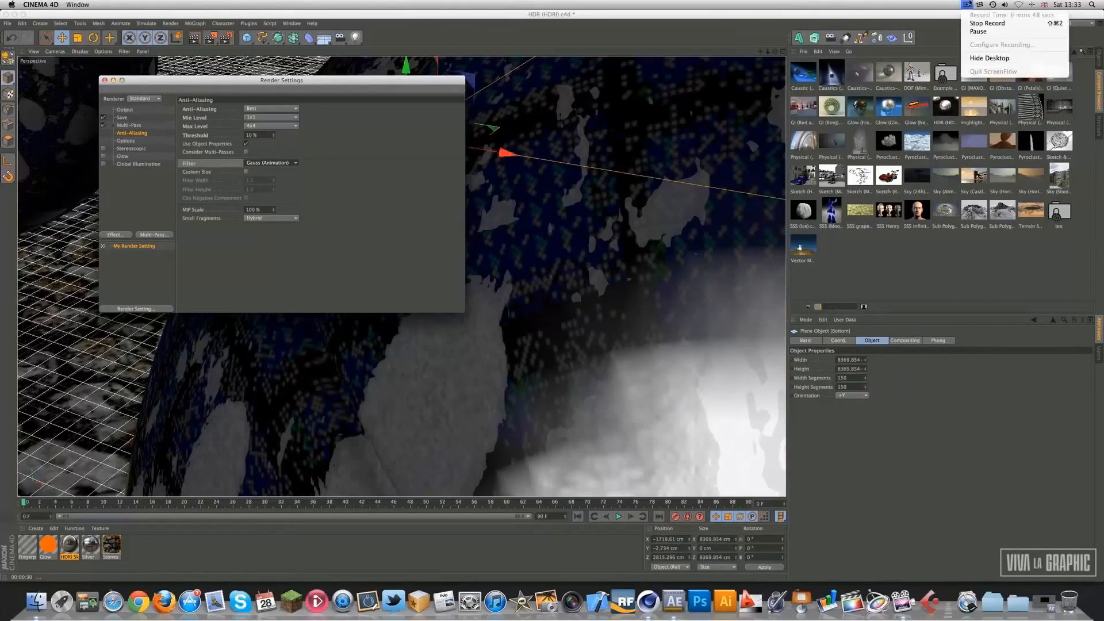